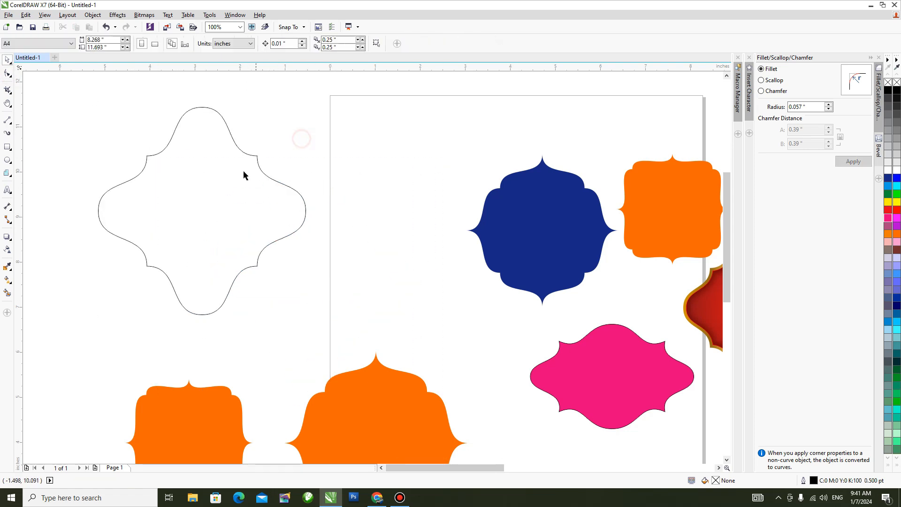
# Step: Draw a rectangle about 4.02 by 2.54 inches, convert it to curves and reshape its top-left corner by pulling the node inward
pyautogui.scroll(-2, 368, 235)
pyautogui.moveTo(309, 214); pyautogui.dragTo(401, 274)
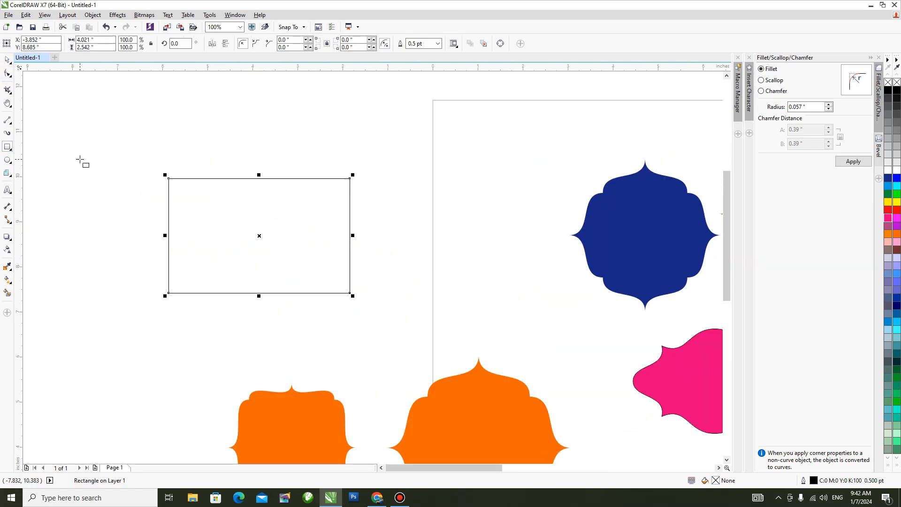
pyautogui.hotkey('ctrl', 'q')
pyautogui.press('F10')
pyautogui.moveTo(141, 154); pyautogui.dragTo(197, 201)
pyautogui.moveTo(172, 181); pyautogui.dragTo(261, 275)
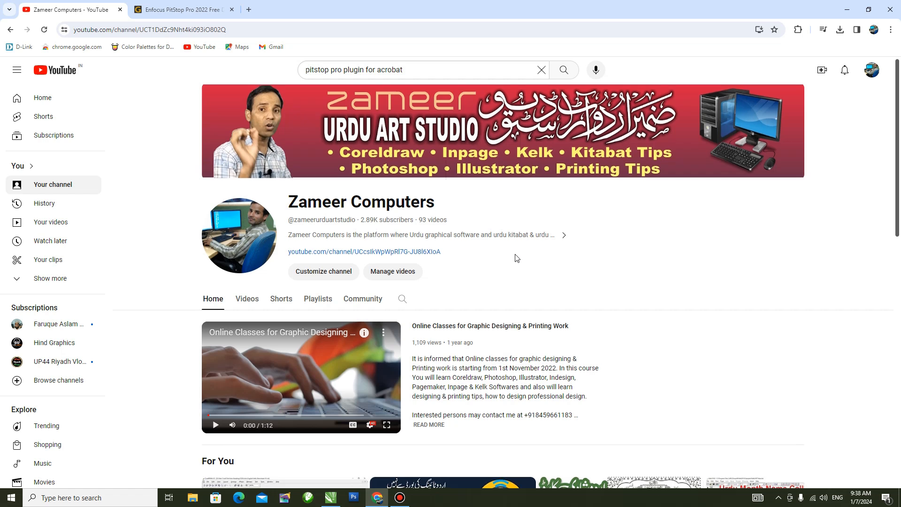
# Step: Look through the featured videos and shorts on the YouTube channel's home page in the browser
pyautogui.scroll(-4, 516, 258)
pyautogui.scroll(-2, 516, 257)
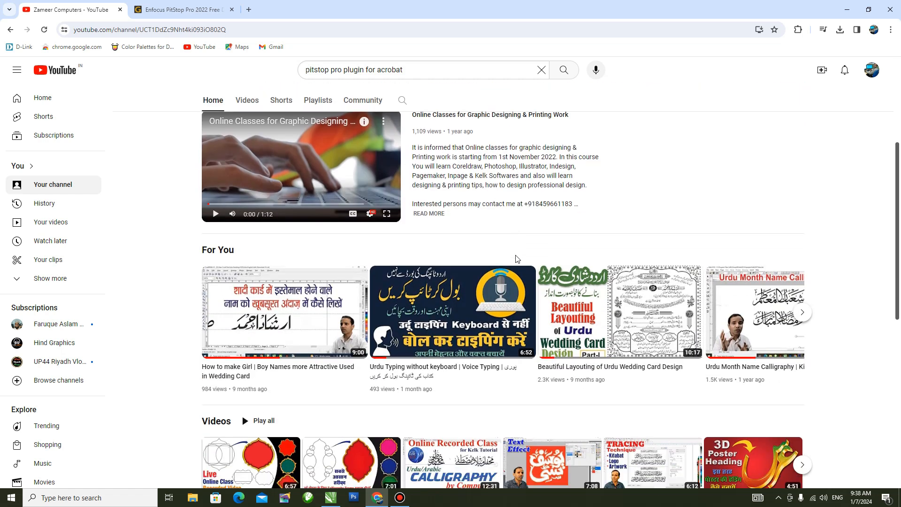
pyautogui.scroll(3, 516, 258)
pyautogui.scroll(3, 345, 191)
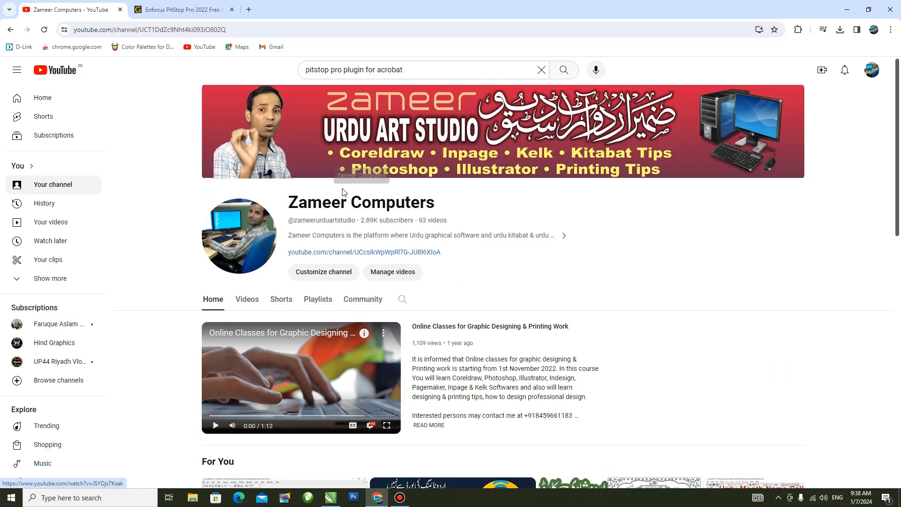
pyautogui.scroll(-10, 413, 343)
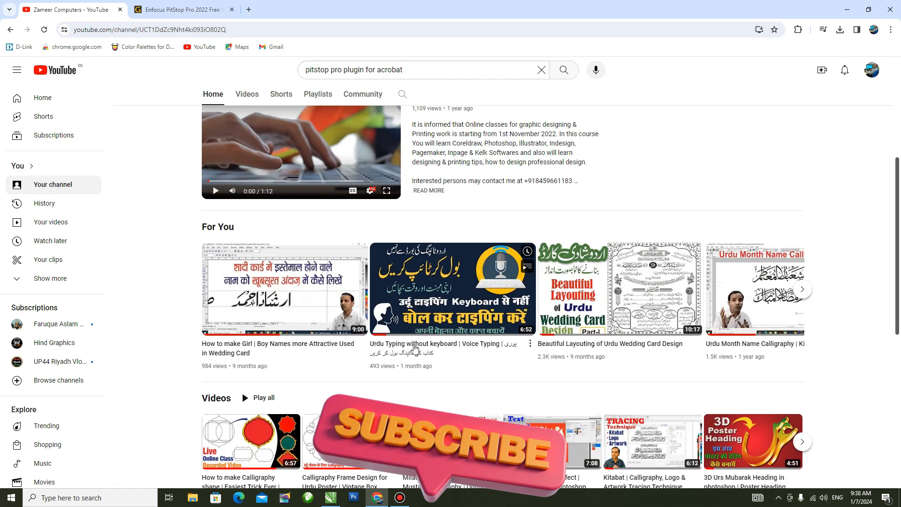
pyautogui.scroll(-3, 402, 339)
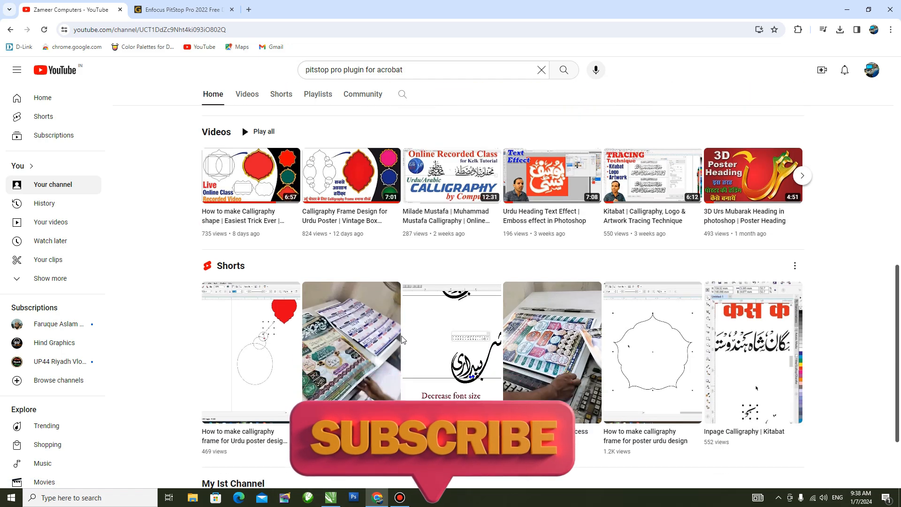
# Step: Open the channel's list of videos and look through the uploads down to the oldest ones
pyautogui.click(245, 99)
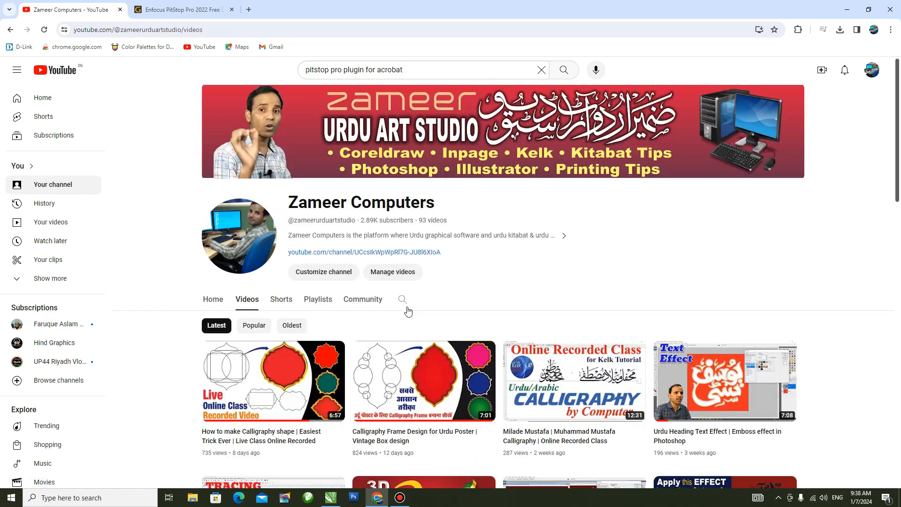
pyautogui.scroll(-5, 407, 312)
pyautogui.scroll(-10, 407, 311)
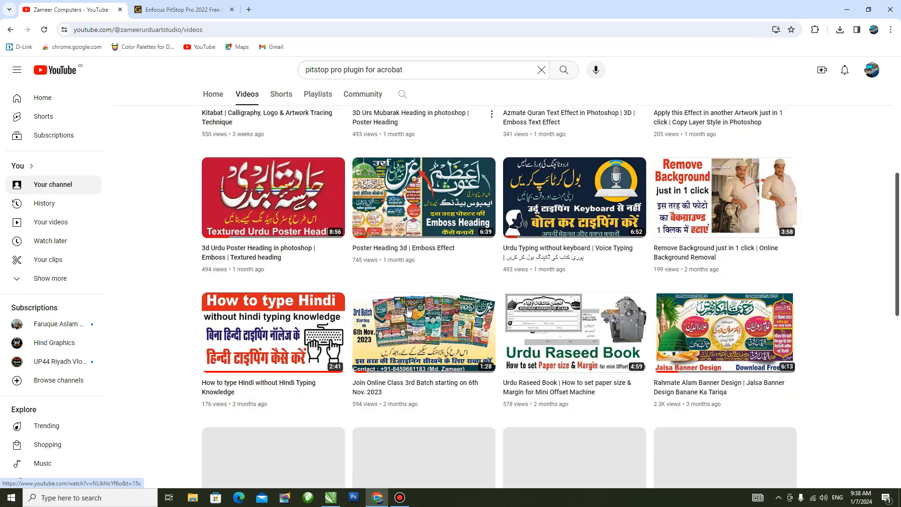
pyautogui.scroll(-7, 408, 311)
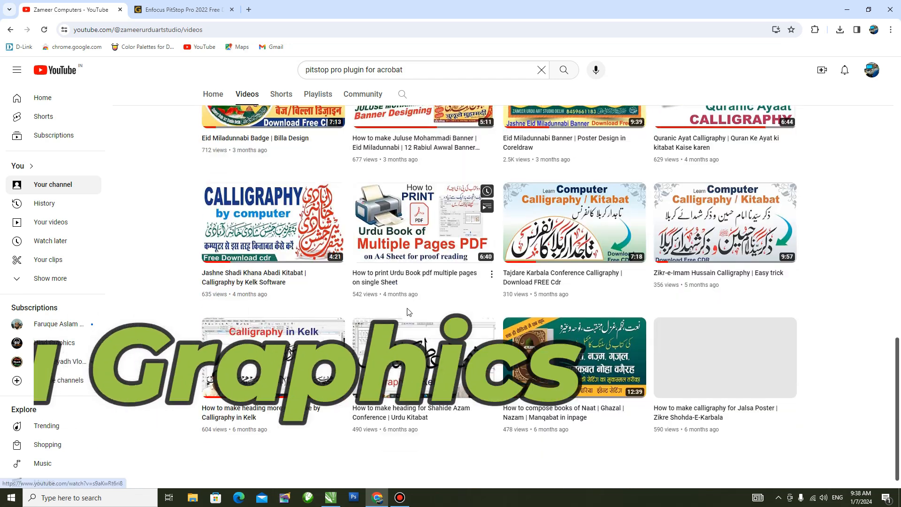
pyautogui.scroll(-5, 408, 314)
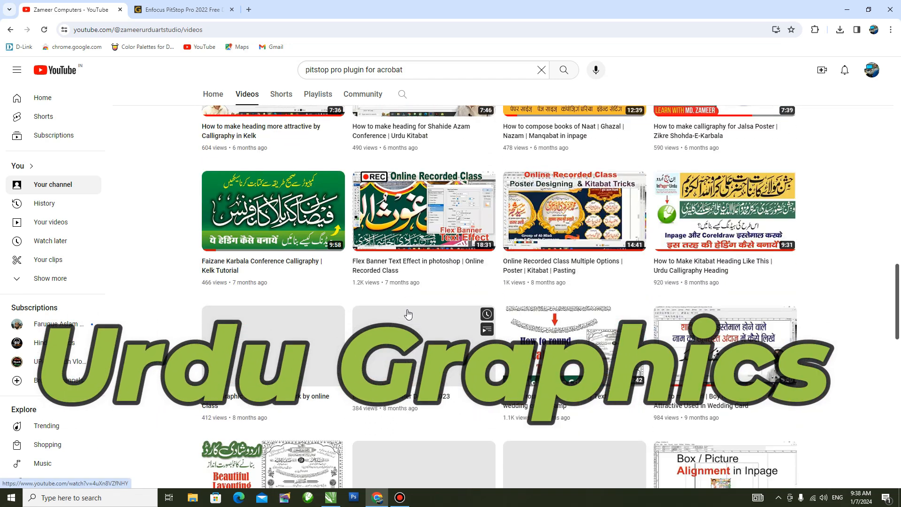
pyautogui.scroll(-10, 408, 314)
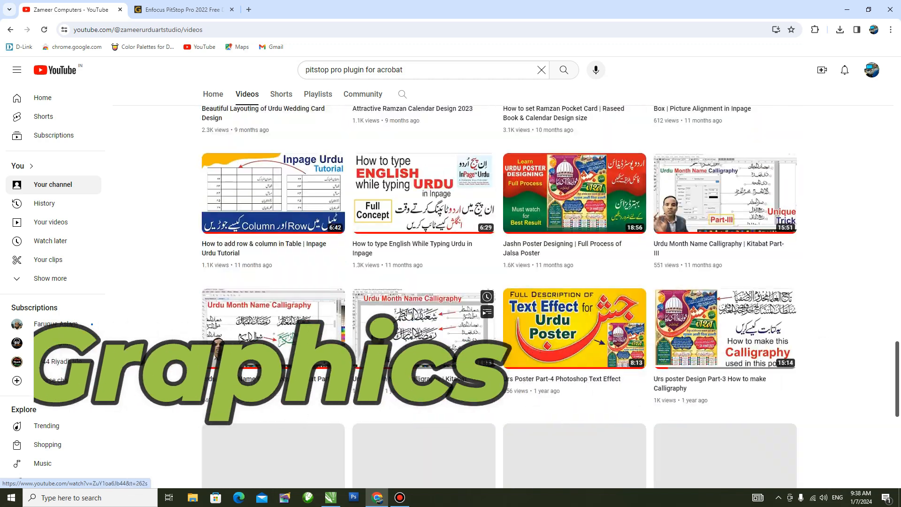
pyautogui.scroll(-3, 408, 314)
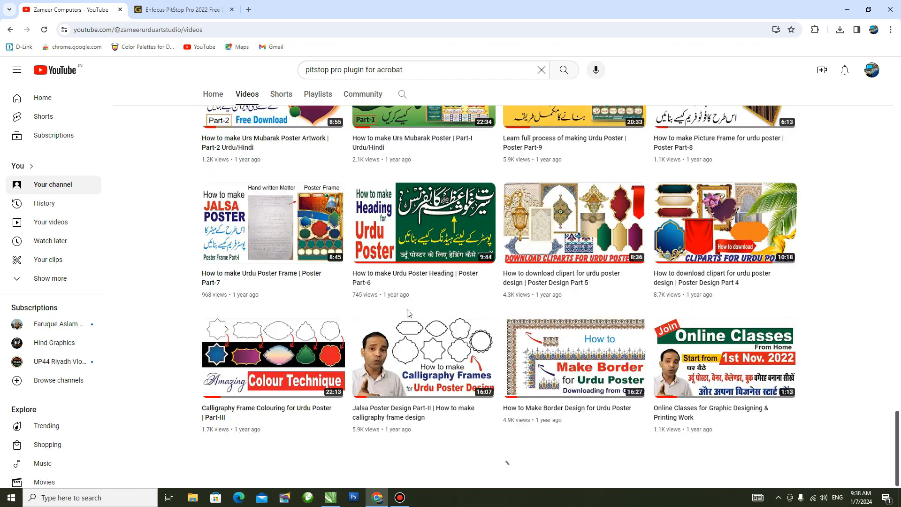
pyautogui.scroll(-3, 407, 313)
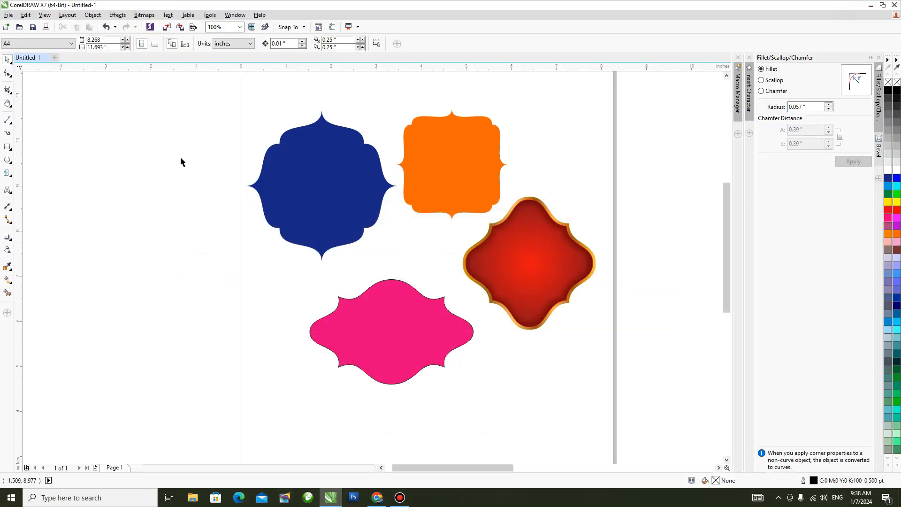
# Step: Back in CorelDRAW, select all the coloured frame shapes and move them about 2.9 inches to the right, then deselect them
pyautogui.moveTo(184, 92); pyautogui.dragTo(641, 432)
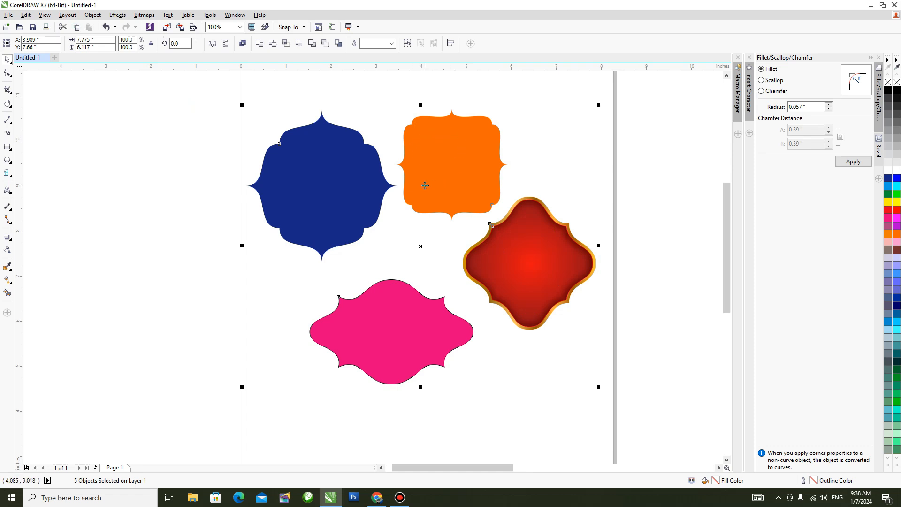
pyautogui.moveTo(425, 186); pyautogui.dragTo(555, 198)
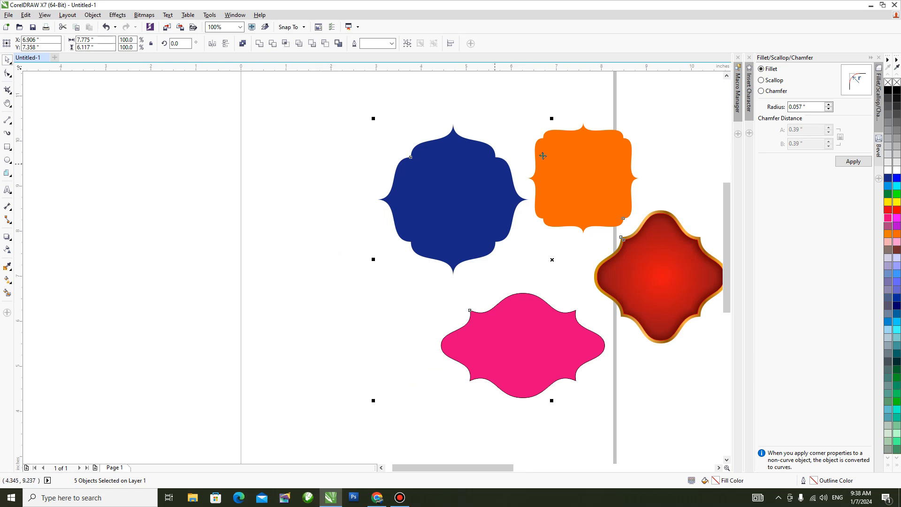
pyautogui.click(290, 283)
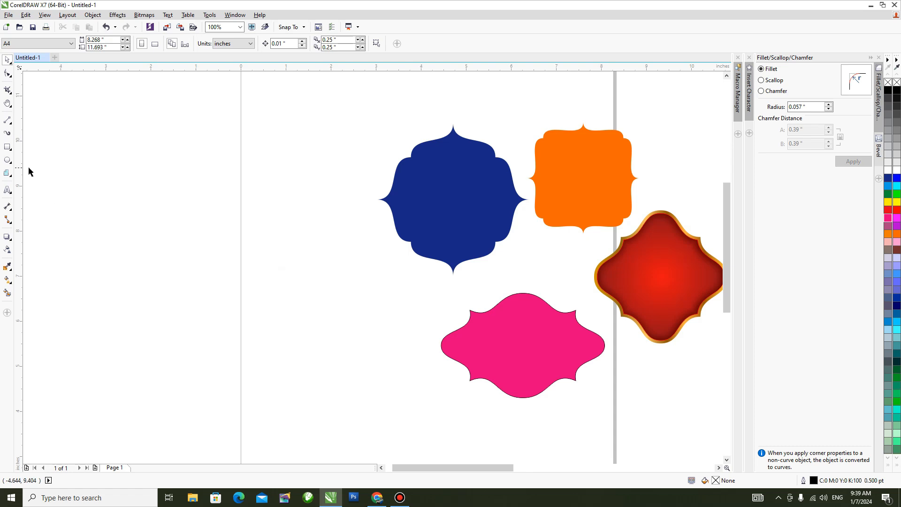
# Step: Draw a square about 3.125 inches wide beside the blue frame and convert it to curves
pyautogui.click(8, 147)
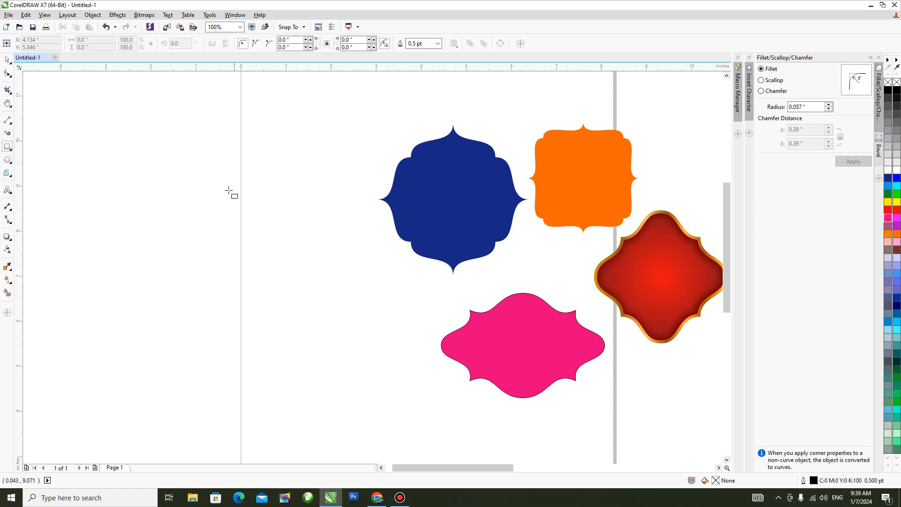
pyautogui.moveTo(160, 161); pyautogui.dragTo(301, 282)
pyautogui.moveTo(227, 233); pyautogui.dragTo(256, 236)
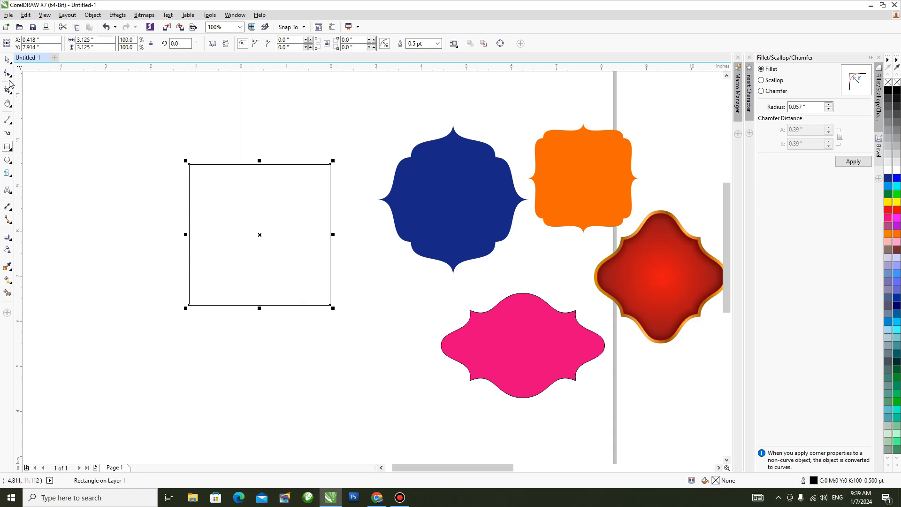
pyautogui.hotkey('ctrl', 'q')
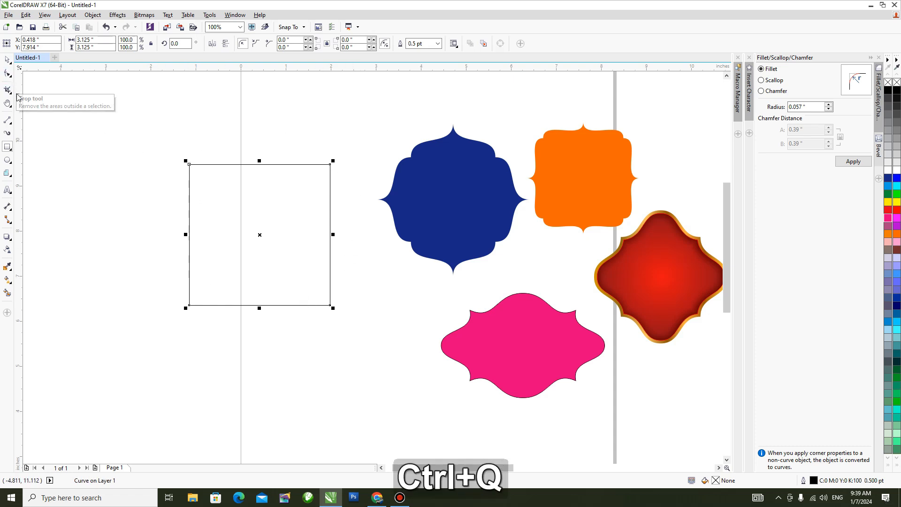
# Step: Convert the square's lines at its top nodes to curves and pull the top-left corner node inward to just past the centre
pyautogui.click(8, 74)
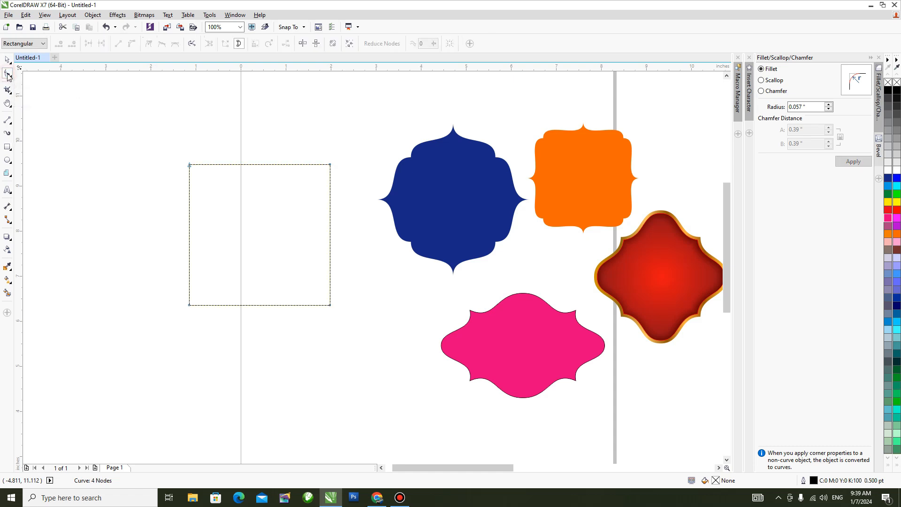
pyautogui.moveTo(163, 147); pyautogui.dragTo(354, 190)
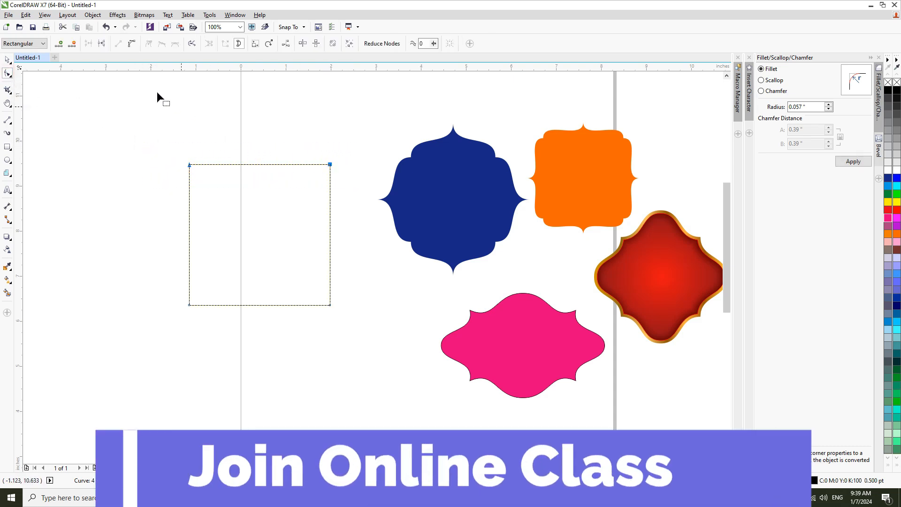
pyautogui.click(130, 47)
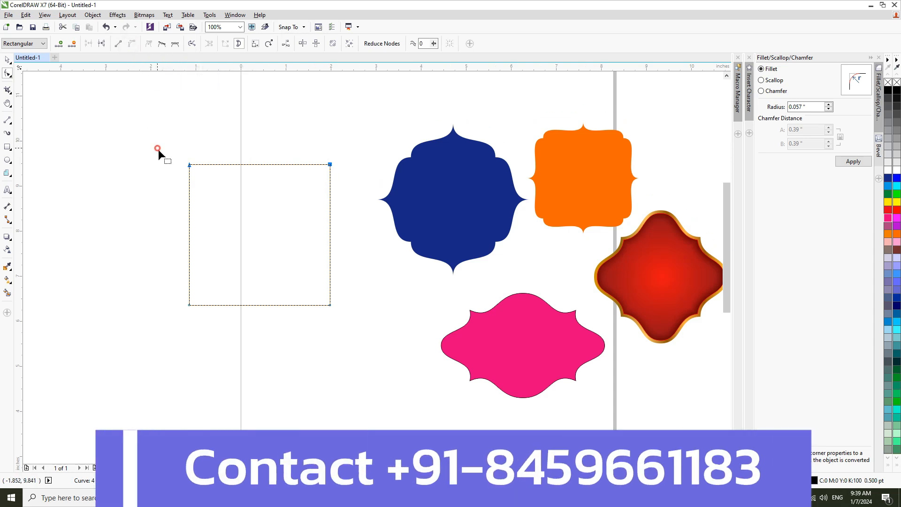
pyautogui.moveTo(229, 196); pyautogui.dragTo(229, 196)
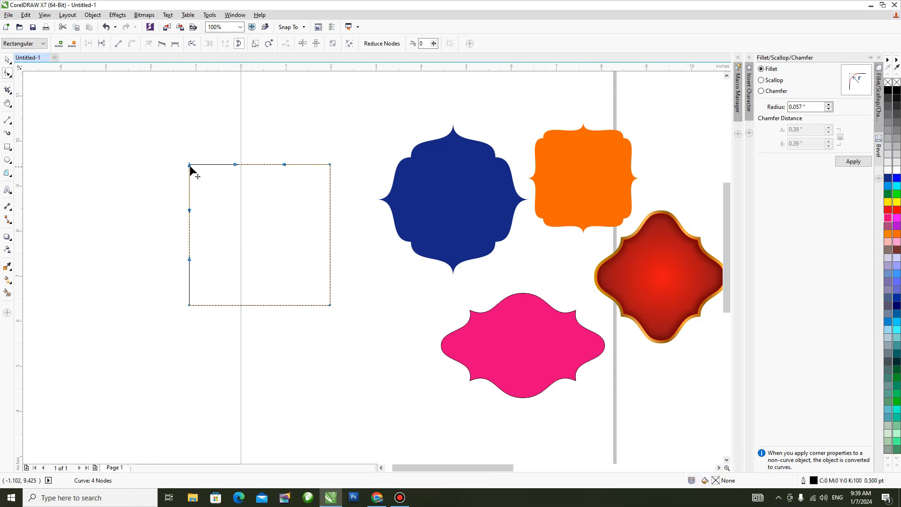
pyautogui.moveTo(190, 165); pyautogui.dragTo(262, 249)
pyautogui.press('space')
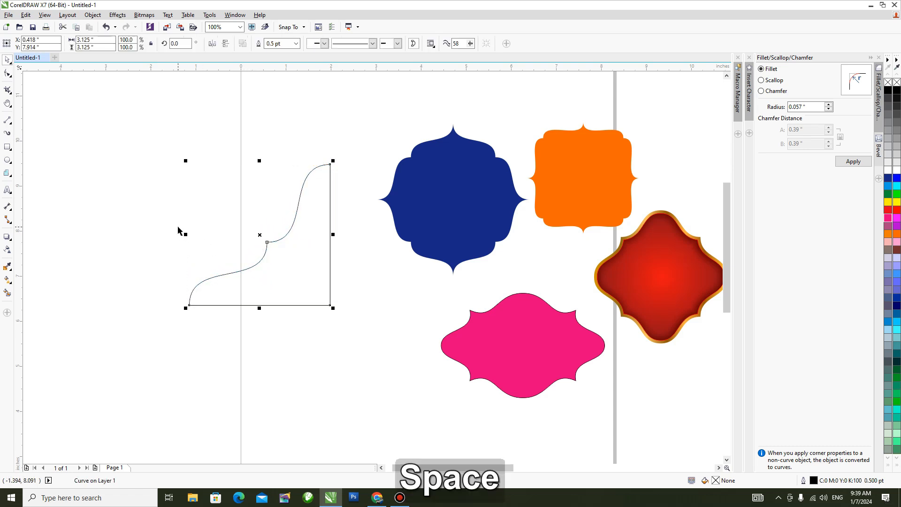
# Step: Create a horizontally mirrored copy of the curved shape against its left side
pyautogui.press('ctrl')
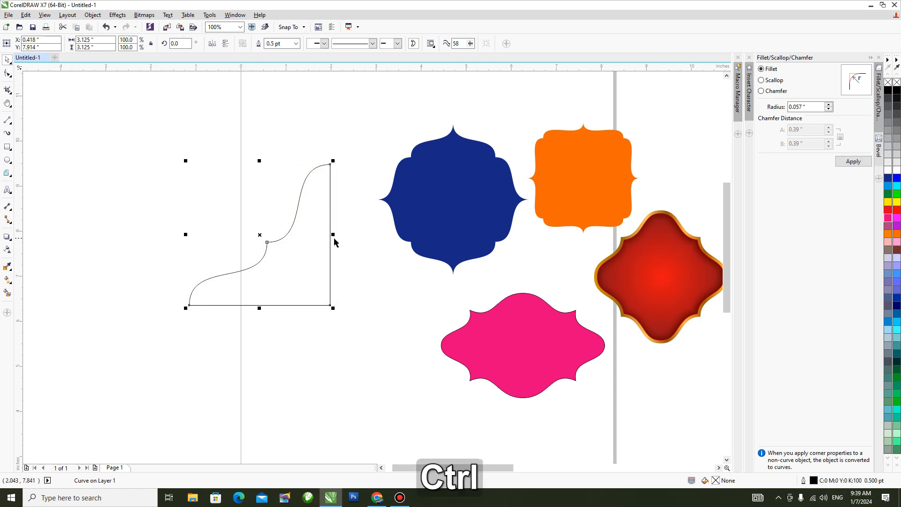
pyautogui.moveTo(334, 235); pyautogui.dragTo(314, 235)
pyautogui.moveTo(212, 236); pyautogui.dragTo(177, 239)
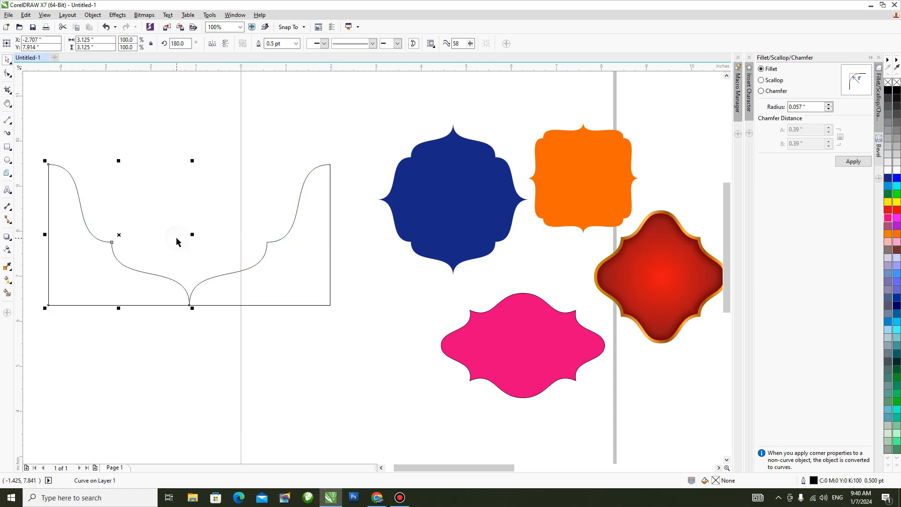
# Step: Select both halves and create a vertically mirrored copy above them to close the frame outline
pyautogui.keyDown('shift'); pyautogui.click(268, 244); pyautogui.keyUp('shift')
pyautogui.press('h')
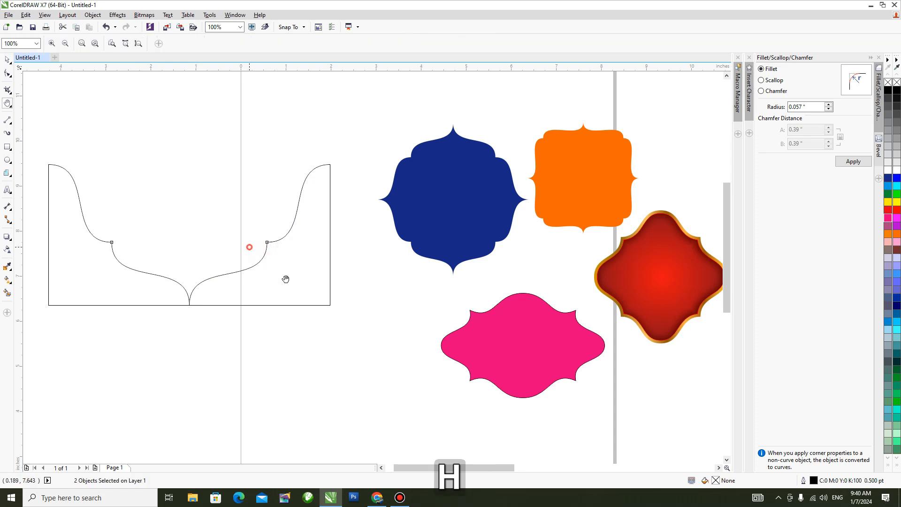
pyautogui.moveTo(258, 257); pyautogui.dragTo(334, 320)
pyautogui.press('space')
pyautogui.moveTo(266, 361); pyautogui.dragTo(267, 211)
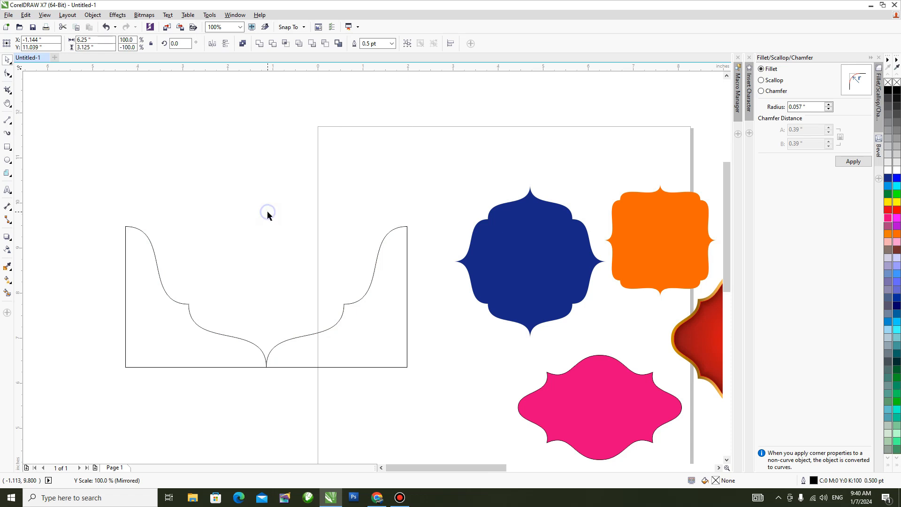
pyautogui.click(75, 236)
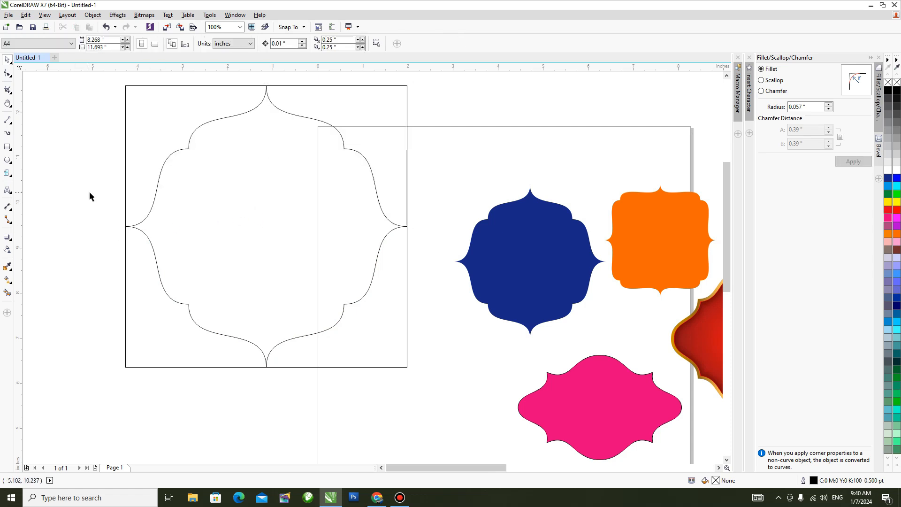
# Step: Fill the enclosed area inside the four mirrored curves with orange as a new shape using Smart Fill
pyautogui.click(7, 293)
pyautogui.click(282, 238)
pyautogui.press('space')
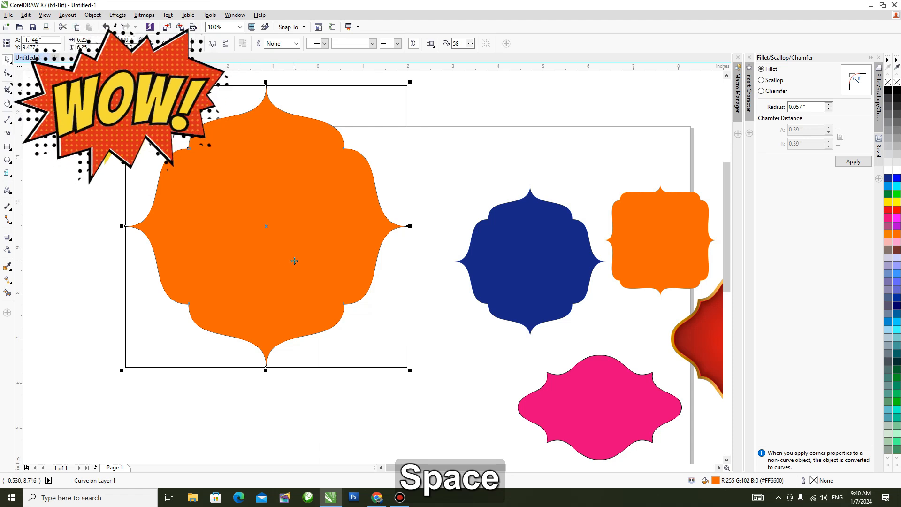
# Step: Move the orange frame out below the outlines and scale it proportionally to 65.8%, about 4.115 inches wide
pyautogui.press('F3')
pyautogui.moveTo(298, 263); pyautogui.dragTo(373, 278)
pyautogui.press('h')
pyautogui.press('space')
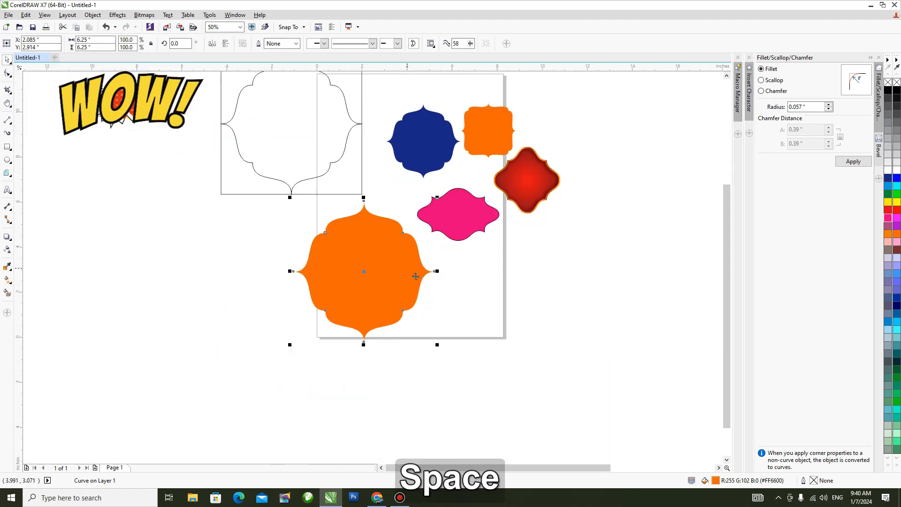
pyautogui.moveTo(437, 346); pyautogui.dragTo(390, 297)
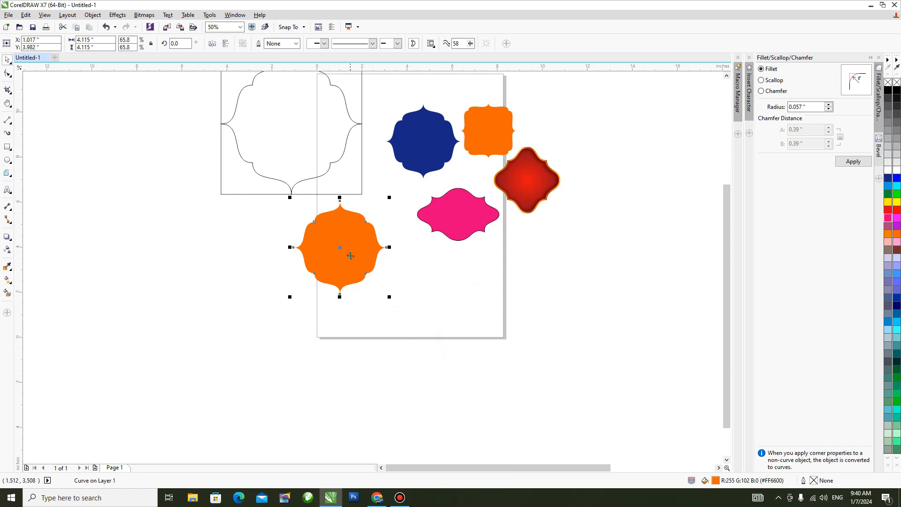
# Step: Delete three of the four mirrored outline pieces, keeping the lower-right quarter, and move that quarter well to the left of the page
pyautogui.press('h')
pyautogui.moveTo(236, 94); pyautogui.dragTo(308, 171)
pyautogui.press('space')
pyautogui.moveTo(261, 113); pyautogui.dragTo(439, 279)
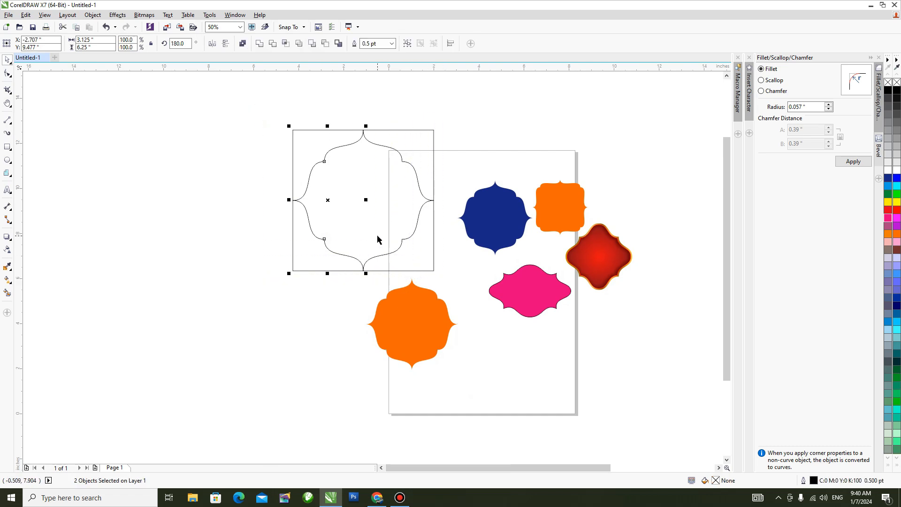
pyautogui.press('Delete')
pyautogui.click(417, 180)
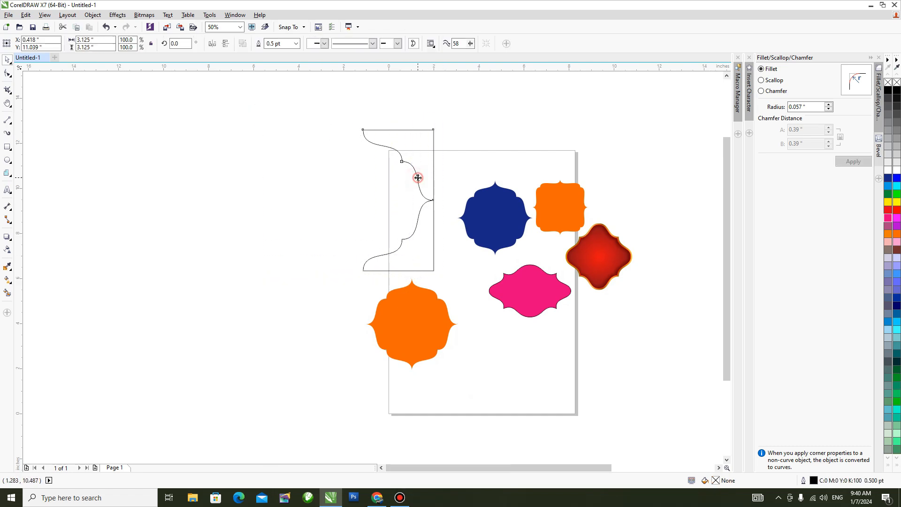
pyautogui.press('Delete')
pyautogui.moveTo(415, 237); pyautogui.dragTo(250, 232)
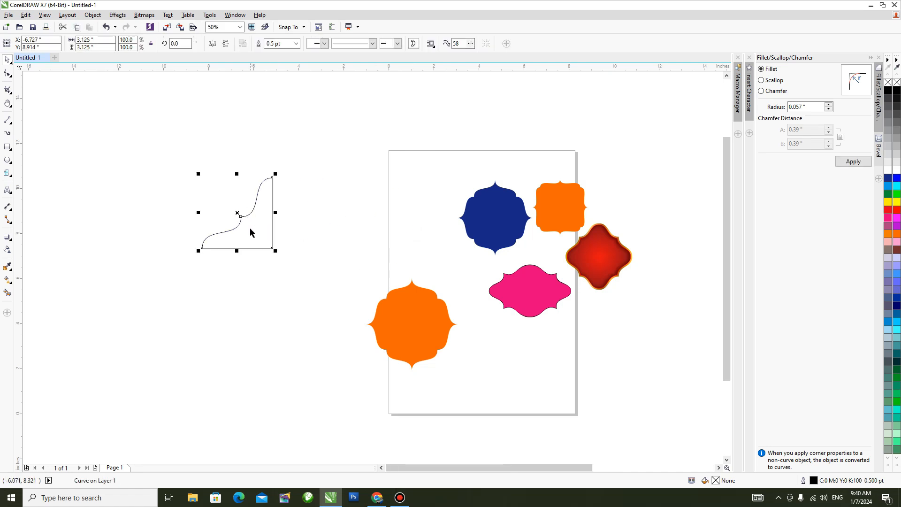
# Step: Reshape the quarter piece by moving the middle node of its curve down and right, closer to the square corner
pyautogui.scroll(2, 250, 232)
pyautogui.press('F10')
pyautogui.click(233, 206)
pyautogui.moveTo(235, 207); pyautogui.dragTo(250, 231)
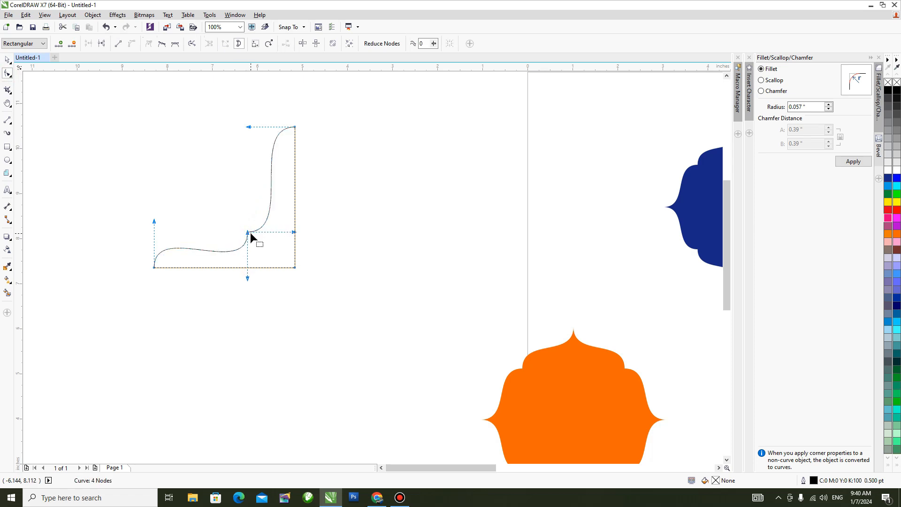
pyautogui.press('space')
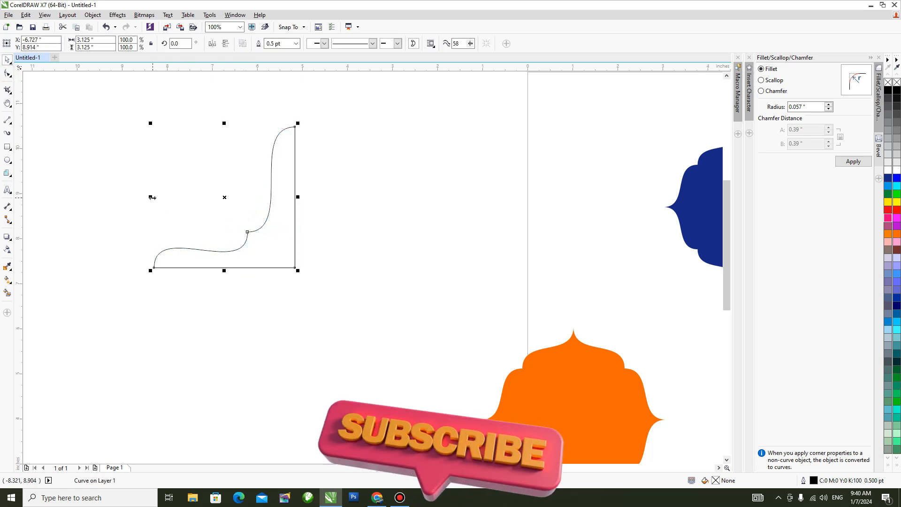
# Step: Mirror a copy of the quarter to its left, and mirror a copy of both halves above them to close the frame outline
pyautogui.moveTo(269, 207); pyautogui.dragTo(190, 207)
pyautogui.press('shift')
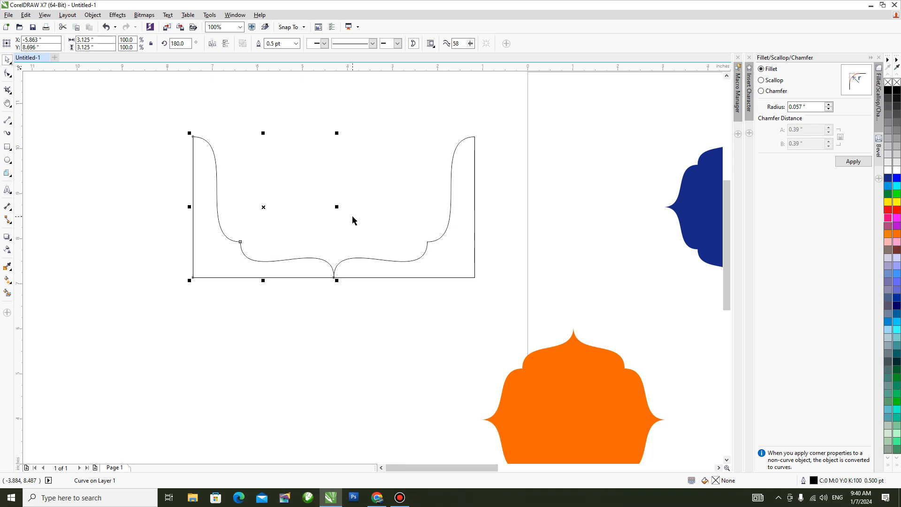
pyautogui.press('h')
pyautogui.rightClick(351, 214)
pyautogui.moveTo(419, 173); pyautogui.dragTo(251, 277)
pyautogui.press('space')
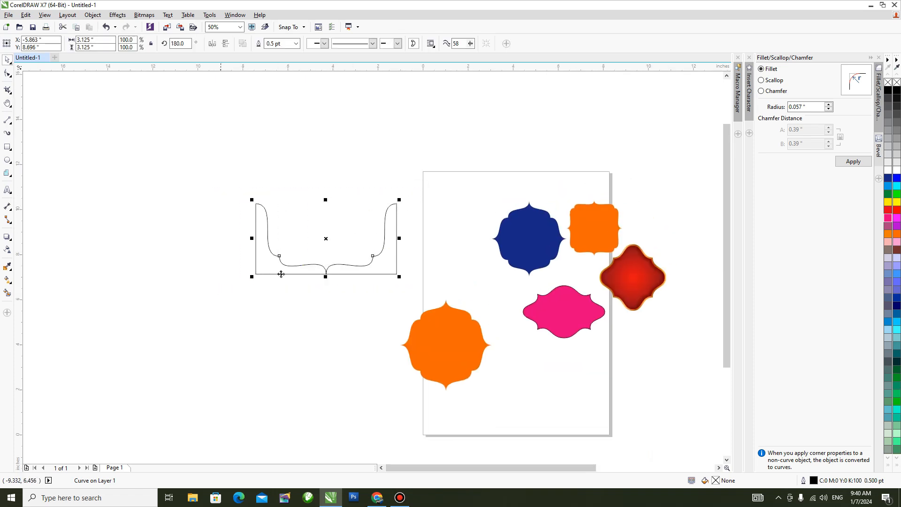
pyautogui.moveTo(326, 271); pyautogui.dragTo(328, 189)
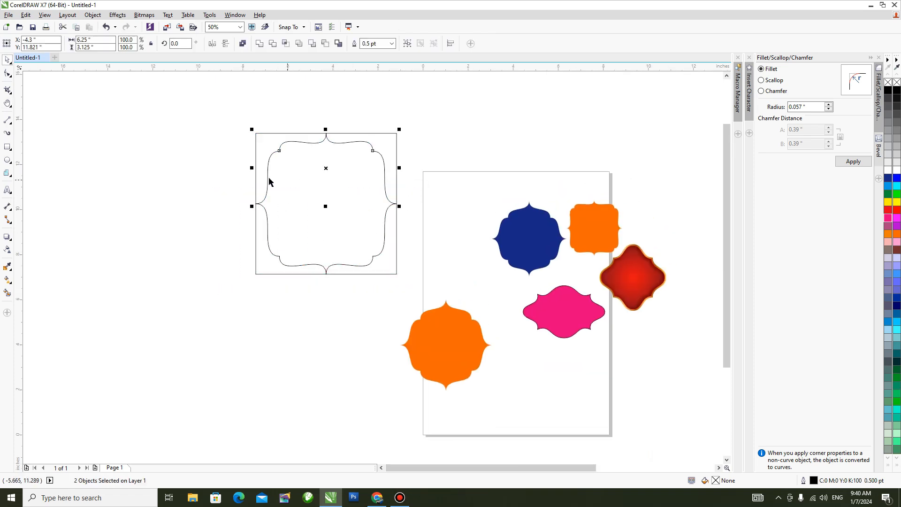
# Step: Fill the enclosed area inside the four mirrored curves with orange as a new shape without an outline using Smart Fill
pyautogui.click(177, 177)
pyautogui.click(7, 292)
pyautogui.click(351, 208)
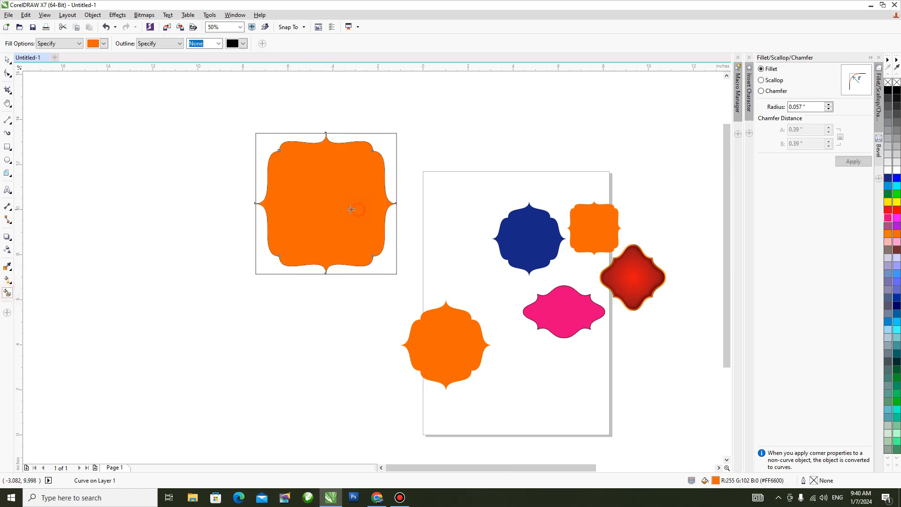
# Step: Move the new orange frame below the outlines, scale it proportionally to 45.7%, about 2.854 inches wide, and place it beside the larger orange frame
pyautogui.press('space')
pyautogui.moveTo(322, 209); pyautogui.dragTo(335, 361)
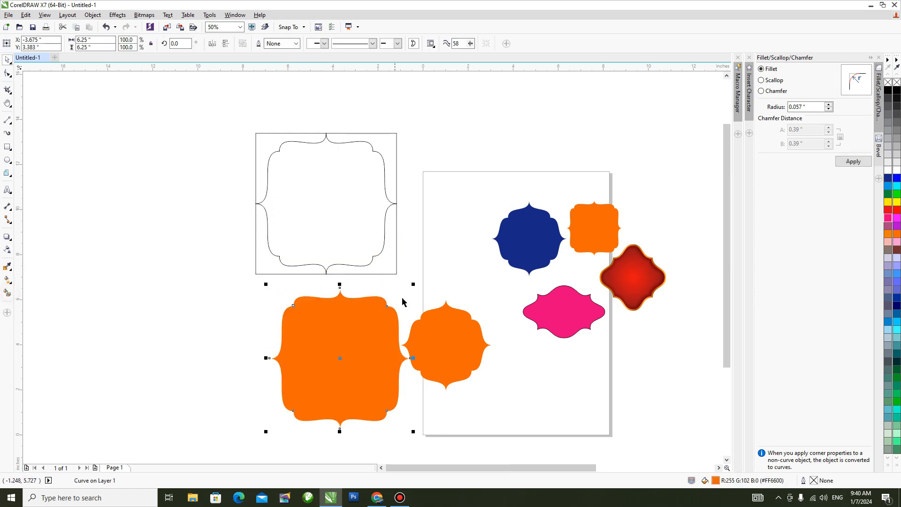
pyautogui.moveTo(413, 283); pyautogui.dragTo(409, 328)
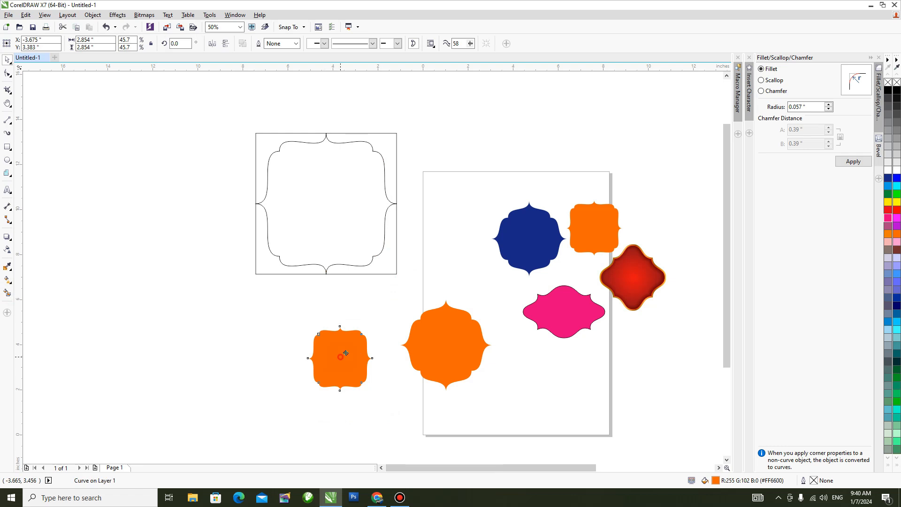
pyautogui.moveTo(363, 355); pyautogui.dragTo(376, 341)
pyautogui.press('Escape')
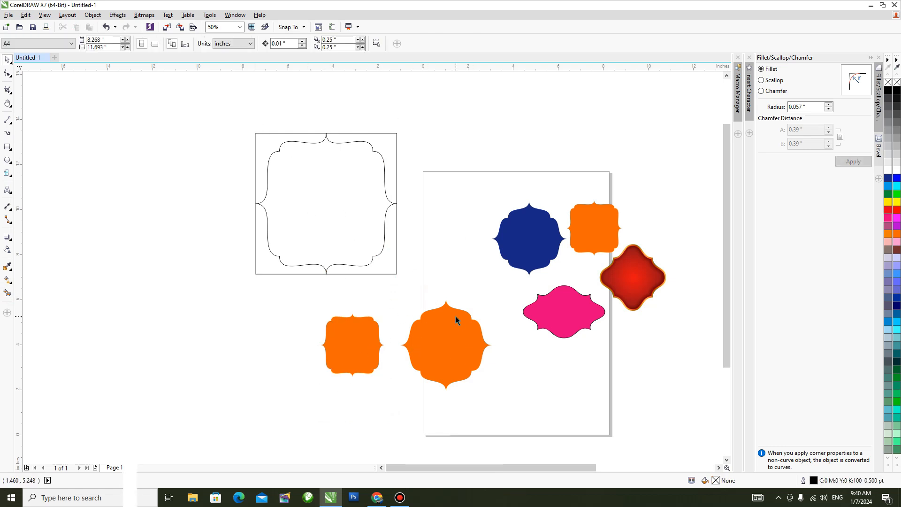
# Step: Delete all four mirrored outline pieces above the orange frames
pyautogui.moveTo(211, 120); pyautogui.dragTo(417, 284)
pyautogui.press('Delete')
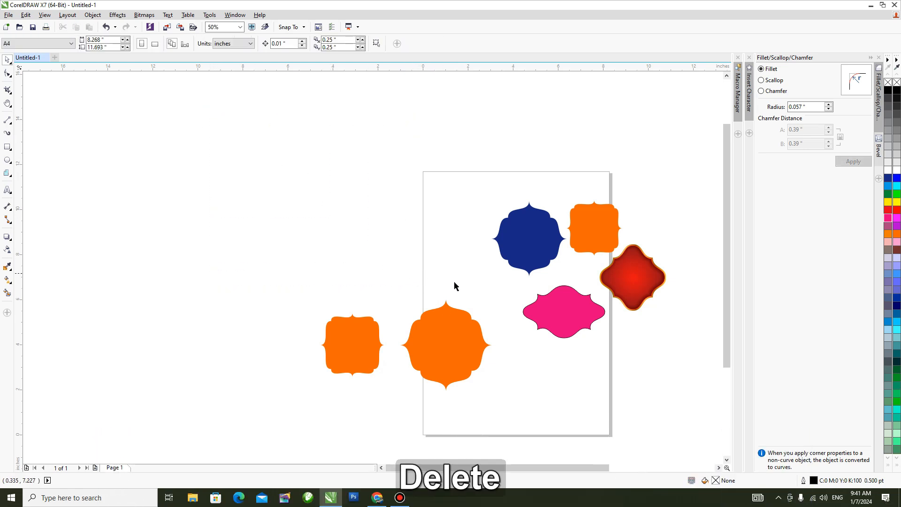
# Step: Draw a square about 2.302 inches wide just left of the page, above the orange frames
pyautogui.press('h')
pyautogui.scroll(2, 554, 305)
pyautogui.moveTo(617, 293); pyautogui.dragTo(474, 295)
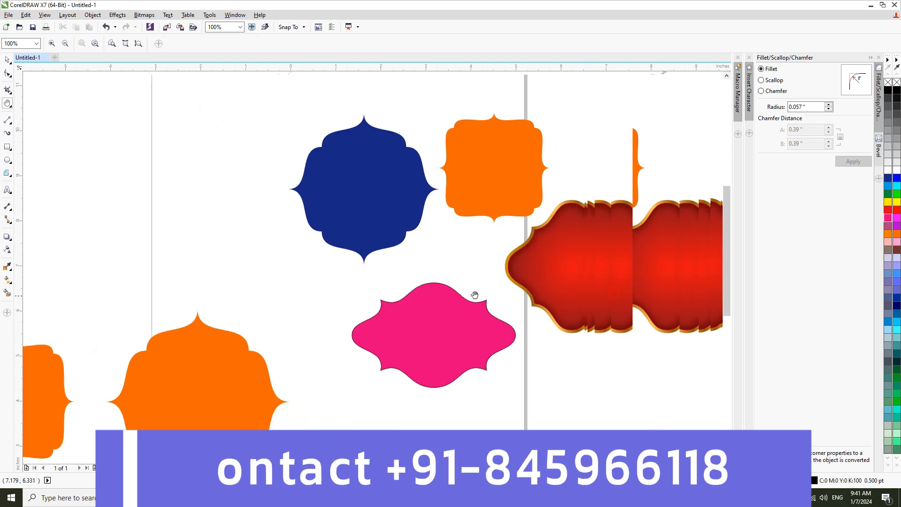
pyautogui.press('space')
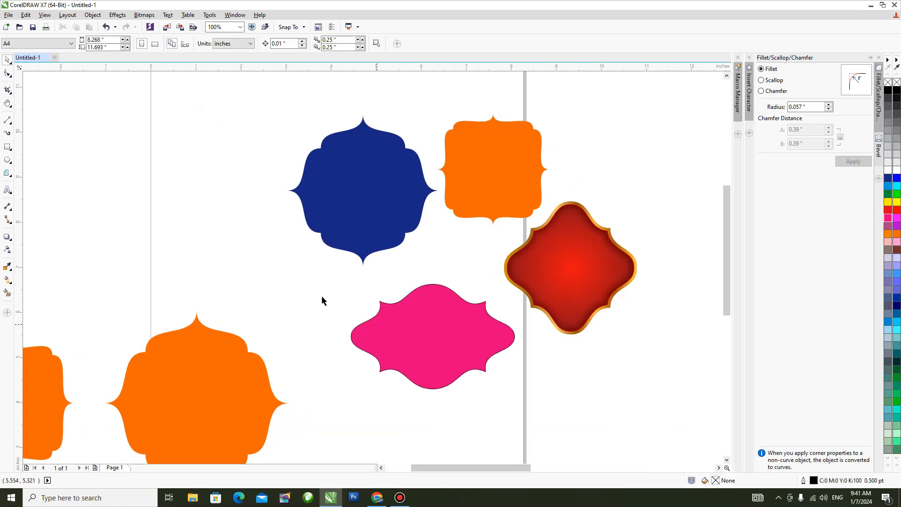
pyautogui.press('space')
pyautogui.moveTo(253, 262); pyautogui.dragTo(418, 298)
pyautogui.press('space')
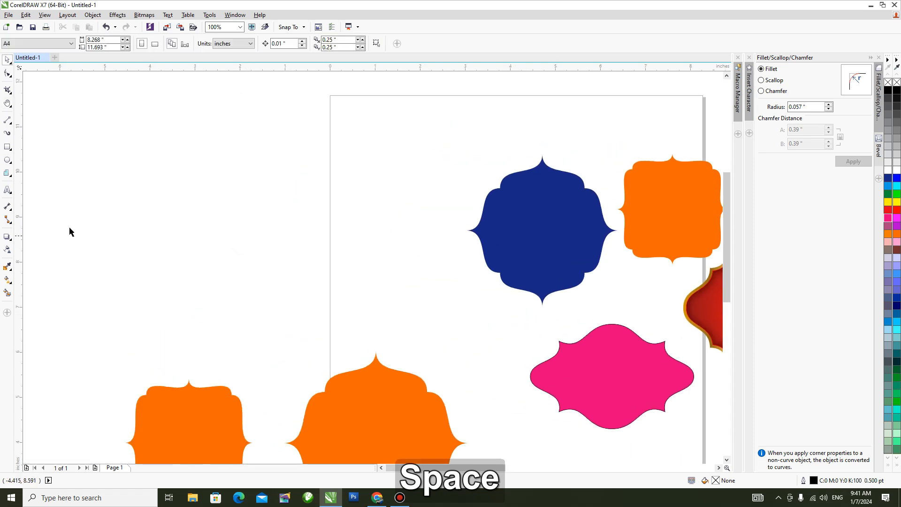
pyautogui.click(7, 148)
pyautogui.moveTo(208, 180); pyautogui.dragTo(310, 275)
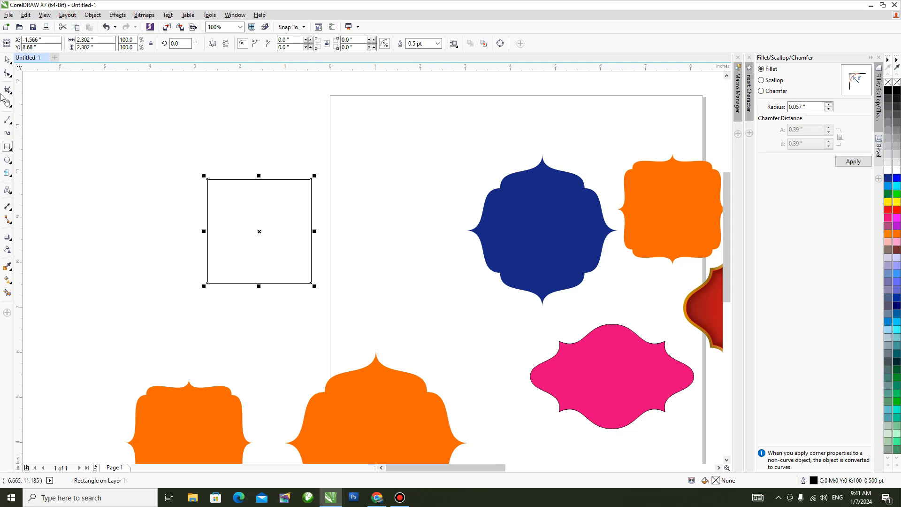
# Step: Convert the new square to curves and select its two upper corner nodes with the Shape tool
pyautogui.press('ctrl')
pyautogui.hotkey('ctrl', 'q')
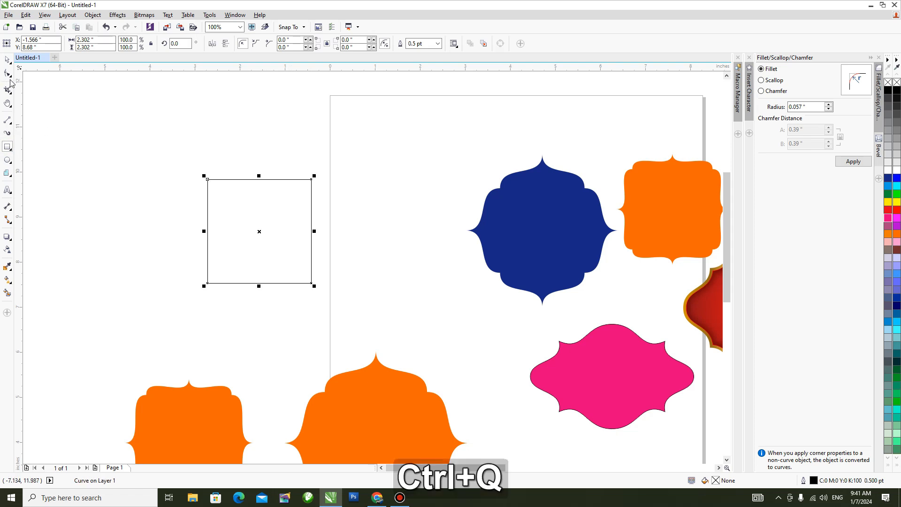
pyautogui.click(8, 74)
pyautogui.moveTo(177, 166); pyautogui.dragTo(311, 197)
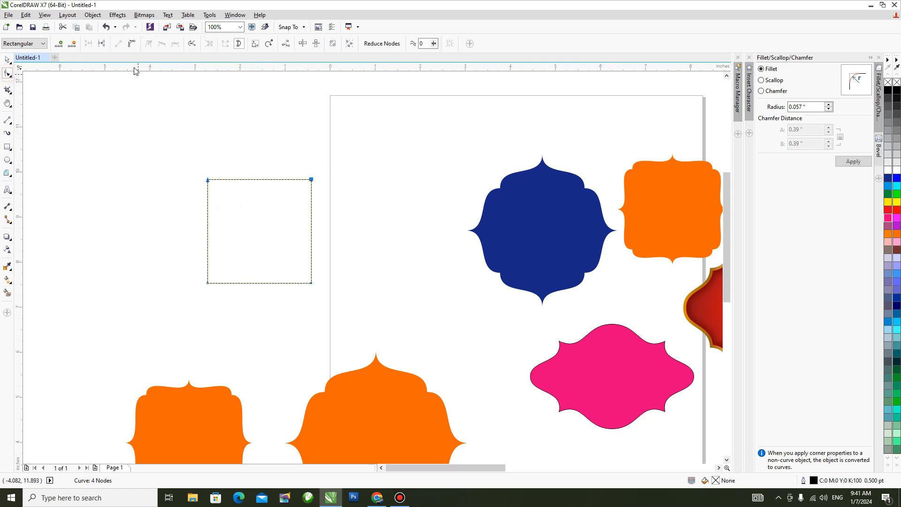